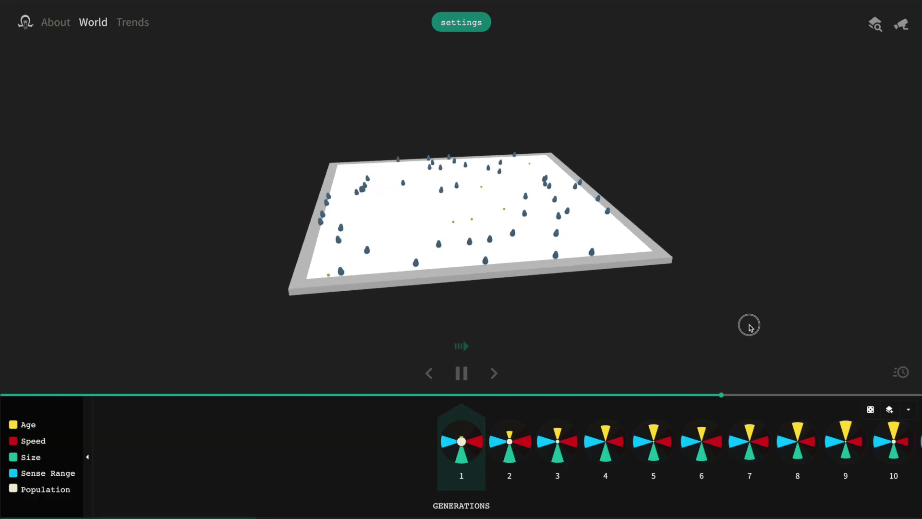
- Rotate and zoom into the board, then follow one blob to show its Current Creature trait chart
drag(730, 330, 514, 332)
scroll(515, 320, up, 2)
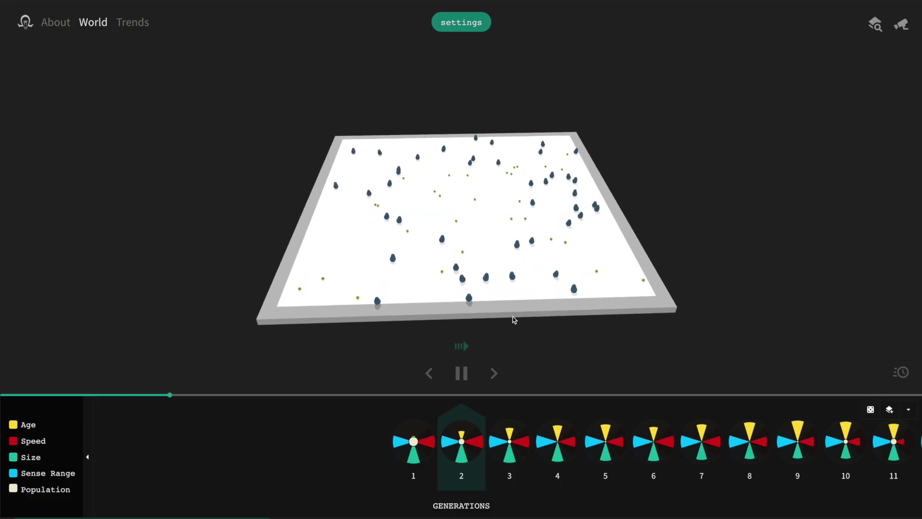
scroll(515, 320, up, 2)
scroll(516, 320, up, 4)
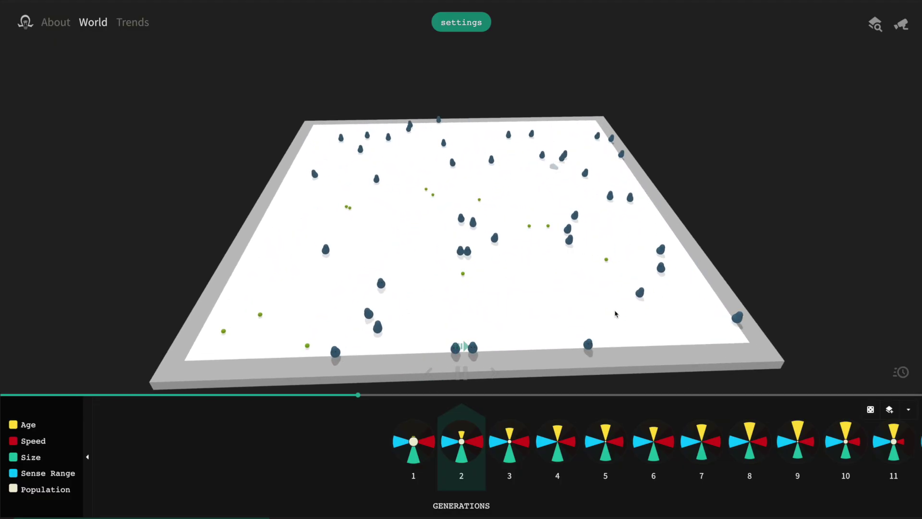
click(594, 309)
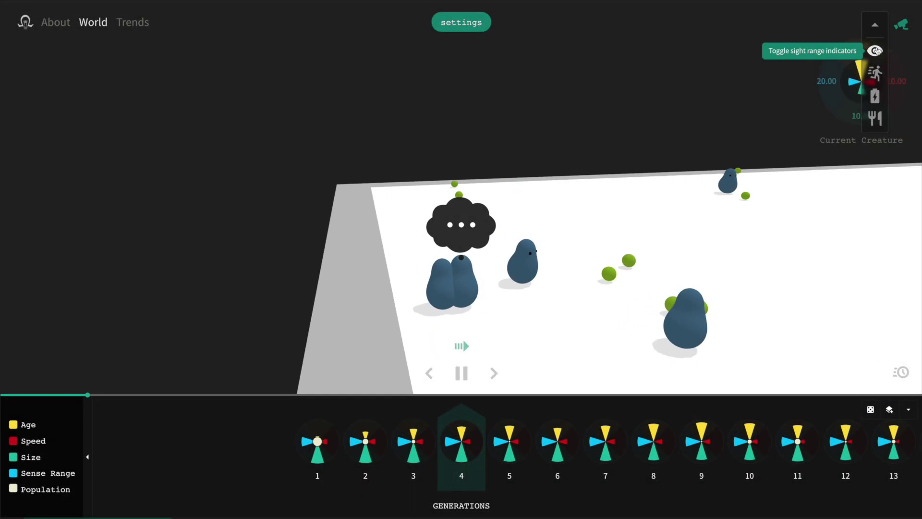
- Turn on sight-range indicators and colour the blobs by speed, brown slow and red fast
click(874, 50)
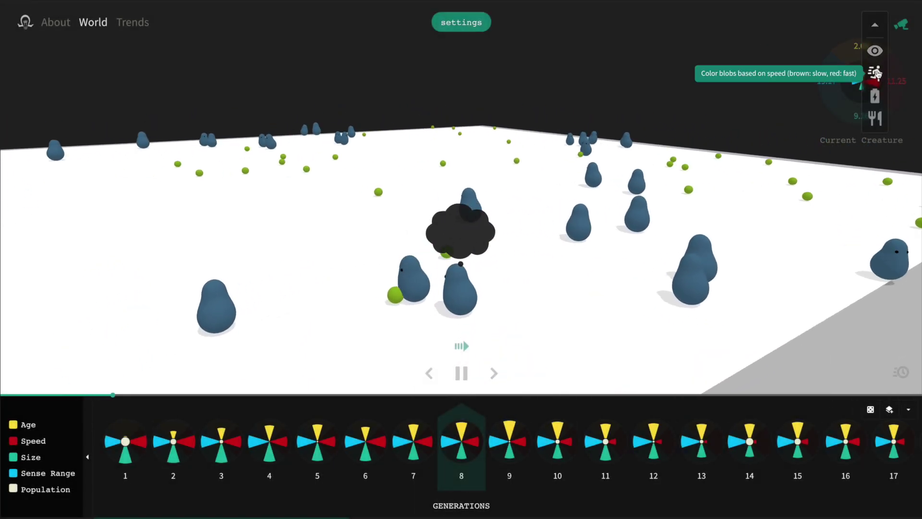
click(876, 72)
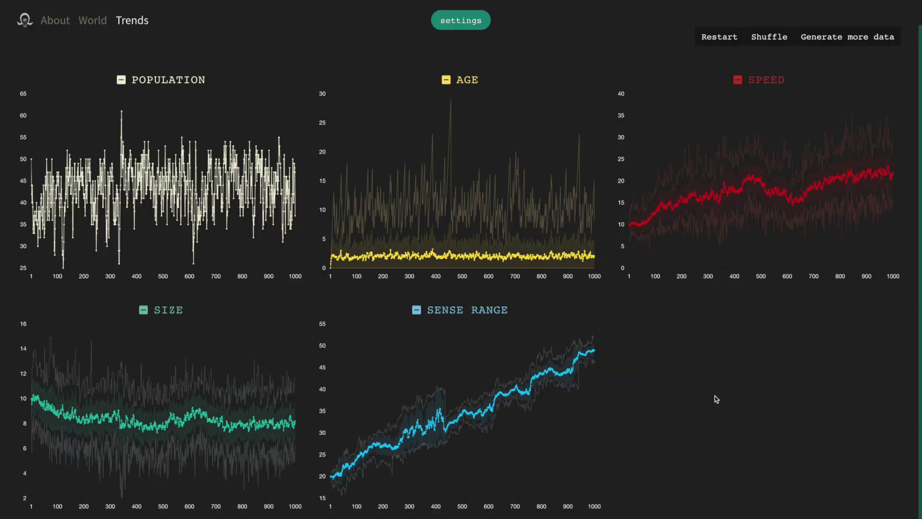
- Scroll the simulation settings to show size variance 1 and 1000 days to run
scroll(713, 413, down, 3)
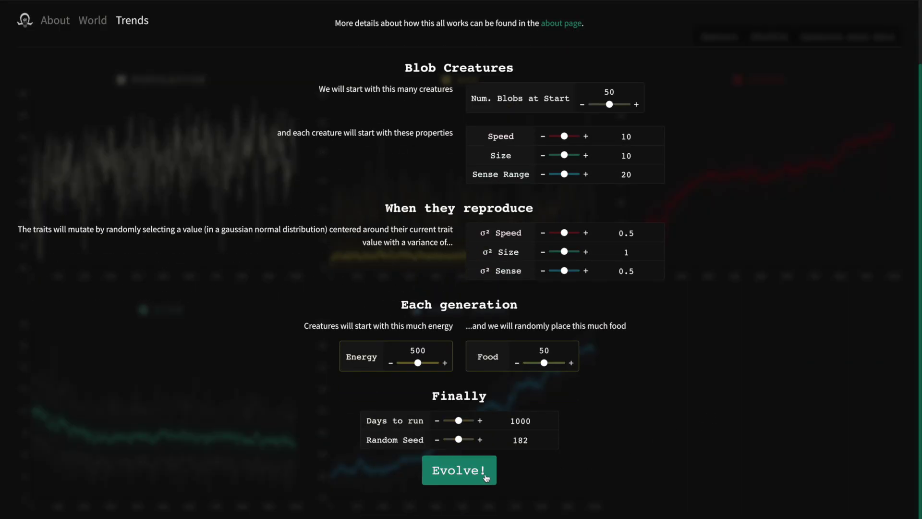
- Evolve a fresh 1000-day run and open its generation 648 in the World view
click(467, 475)
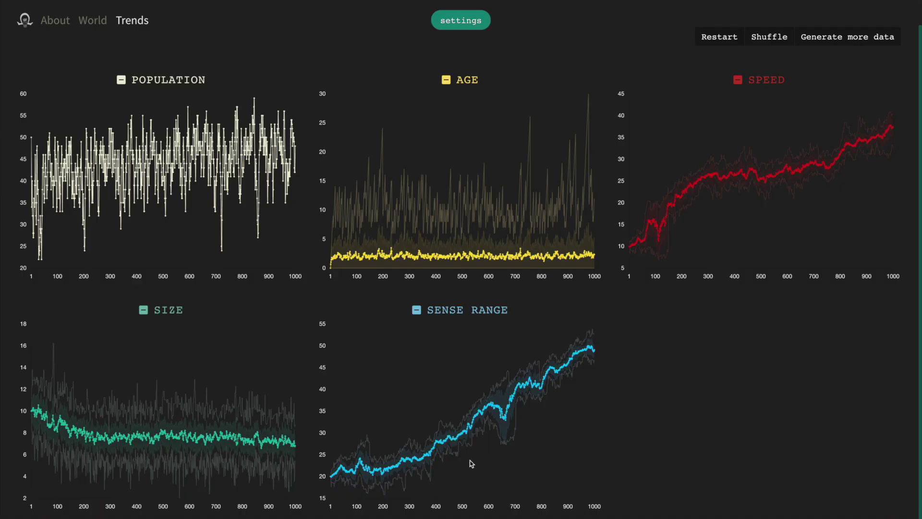
click(502, 418)
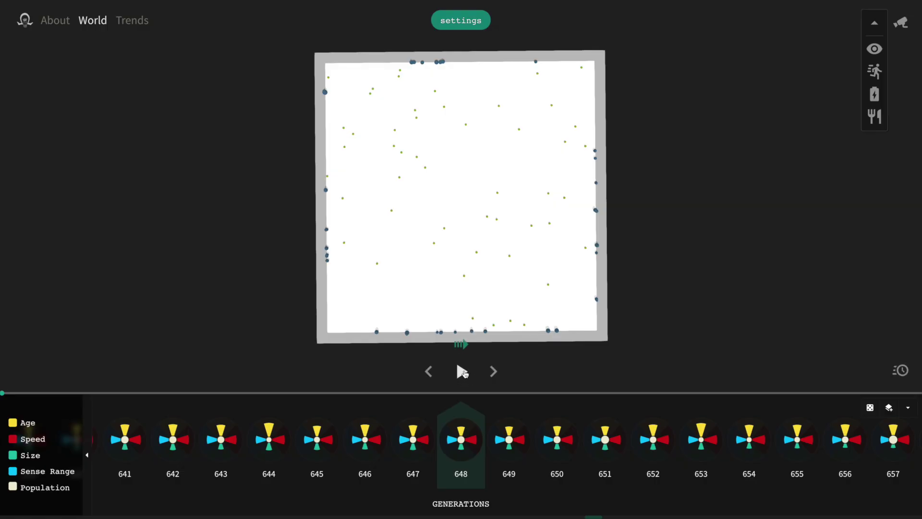
- Play generation 648 with blue sight-range circles on every blob, then return to the trend graphs
click(462, 371)
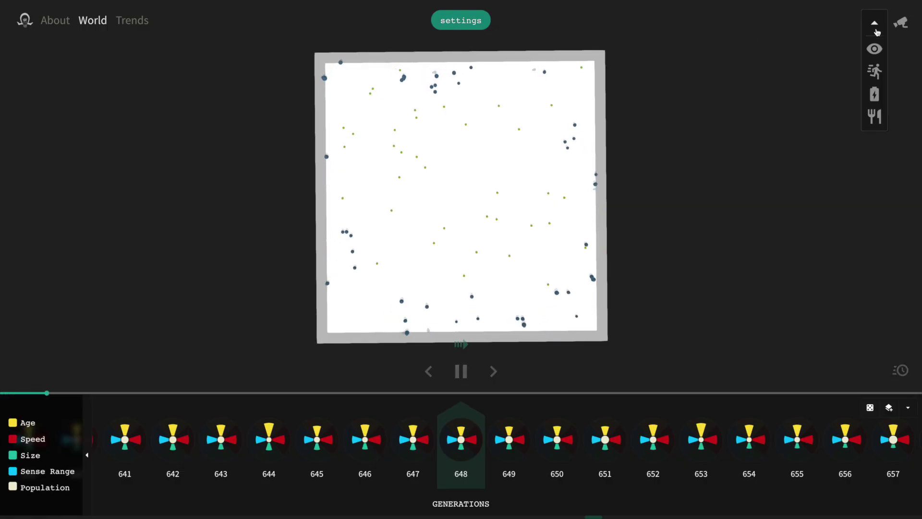
click(875, 49)
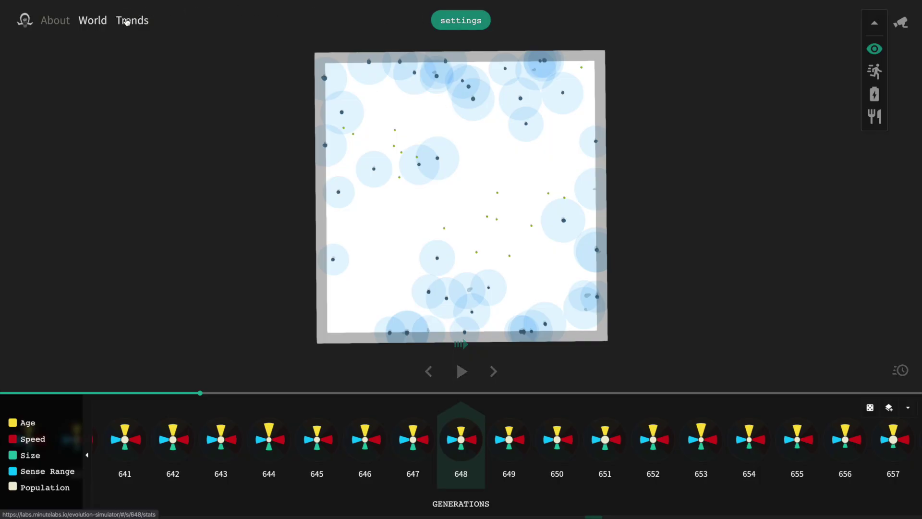
click(126, 21)
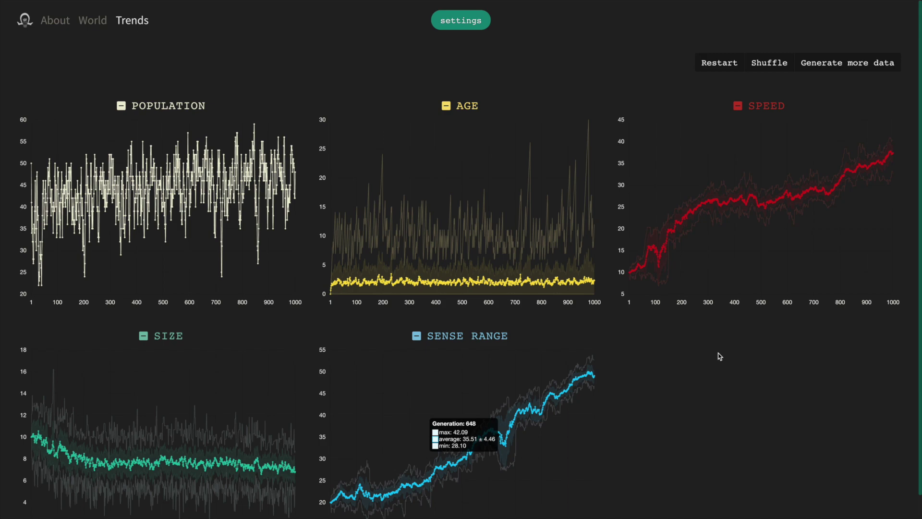
- Open generation 717 from the Sense Range chart in the World view
scroll(718, 355, down, 1)
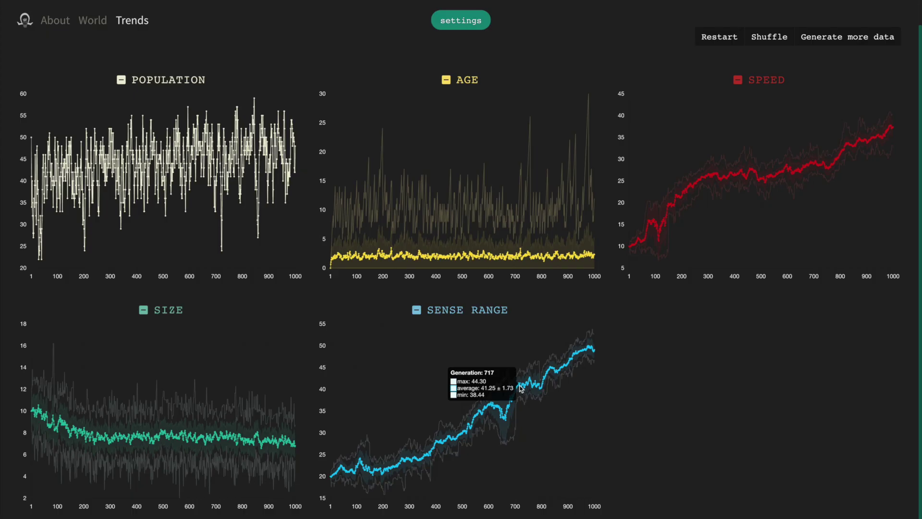
click(521, 388)
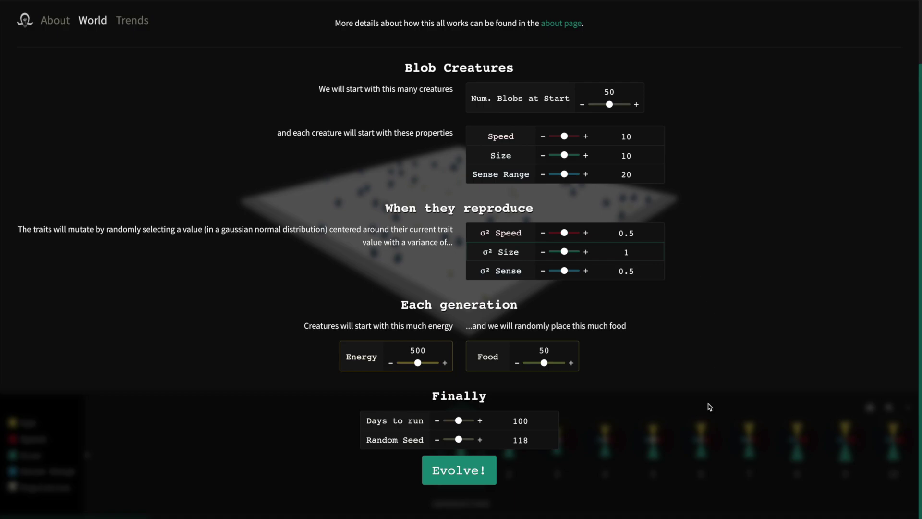
- Evolve a new run with the changed settings and raise the simulation speed
click(460, 474)
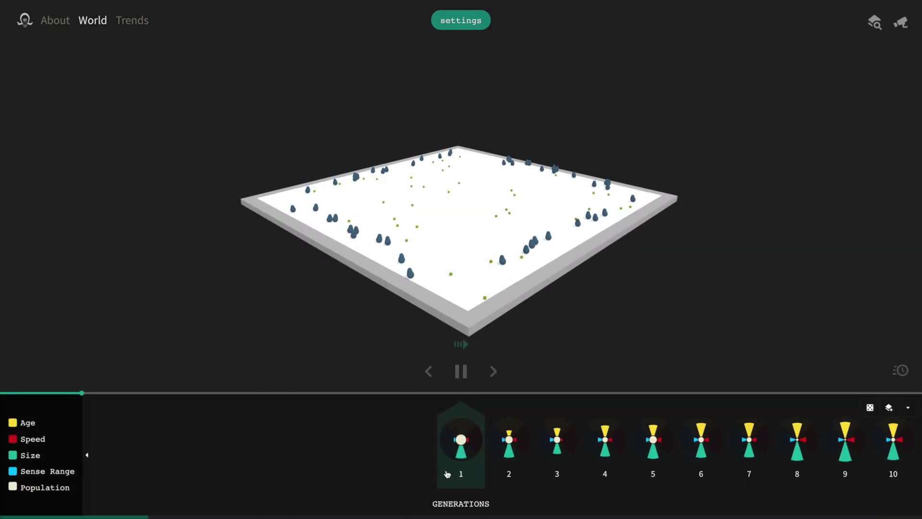
mouse_move(902, 453)
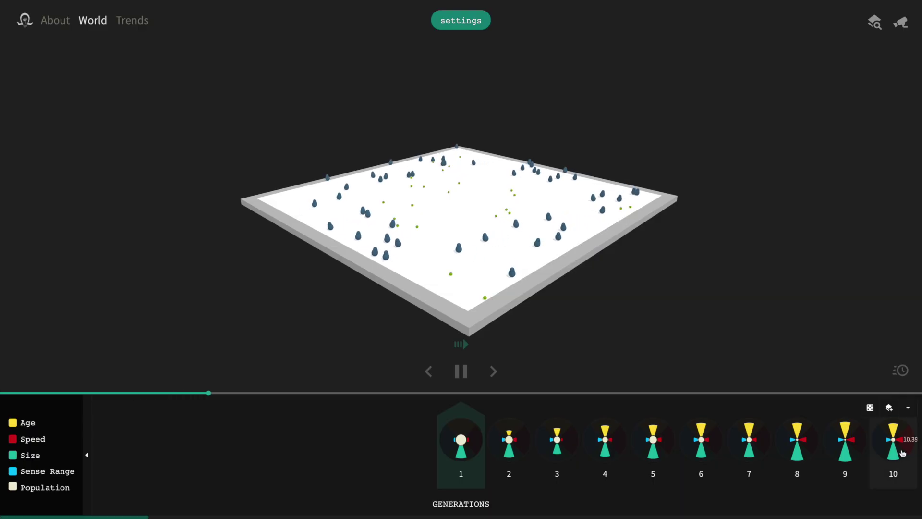
click(900, 370)
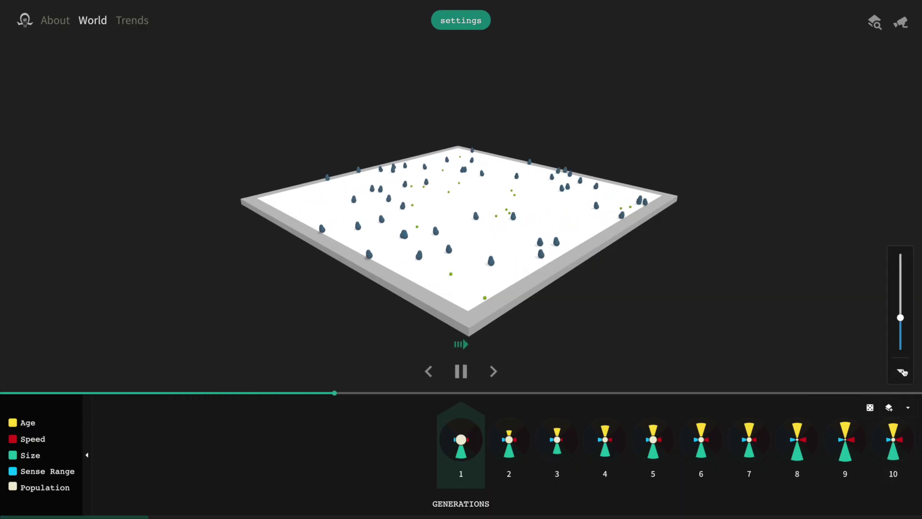
drag(900, 317, 900, 286)
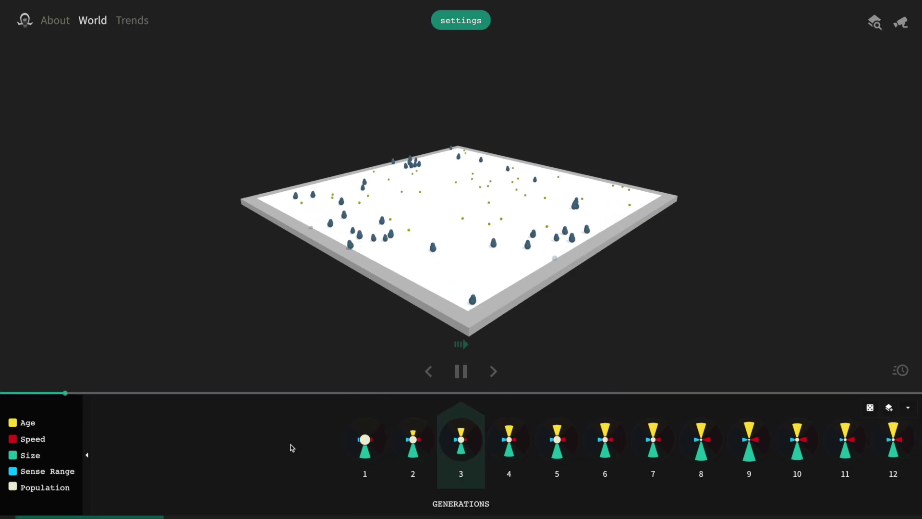
- Reorient the board, follow one blob with the camera pulled back, and play then pause the run
drag(304, 364, 352, 358)
scroll(494, 286, up, 3)
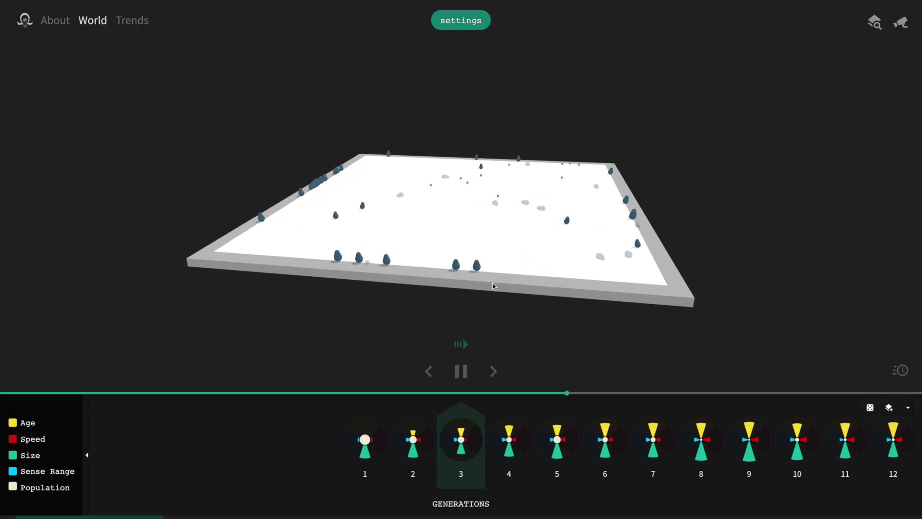
scroll(494, 286, up, 3)
drag(595, 255, 441, 264)
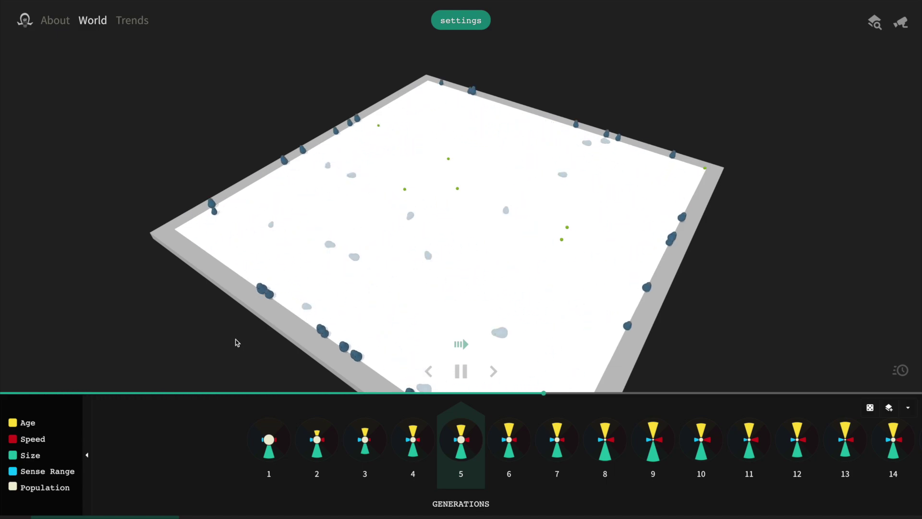
drag(191, 350, 240, 340)
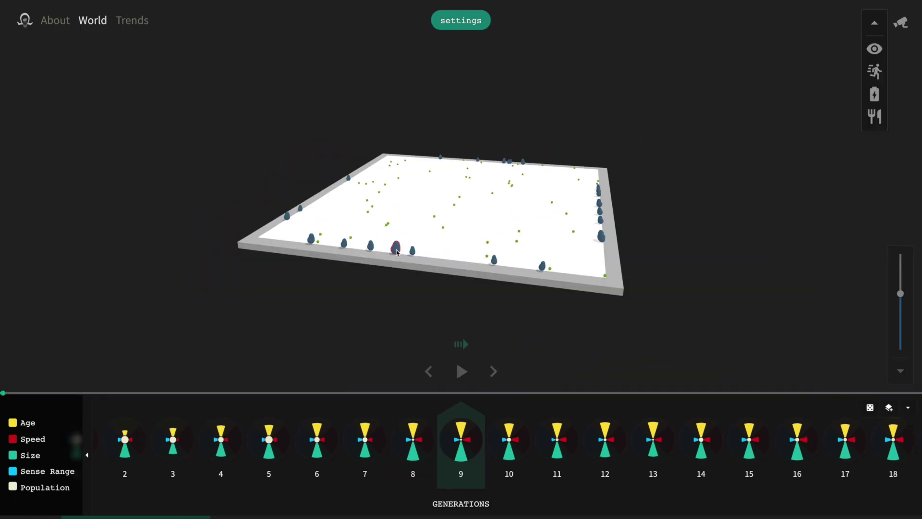
click(396, 249)
click(900, 295)
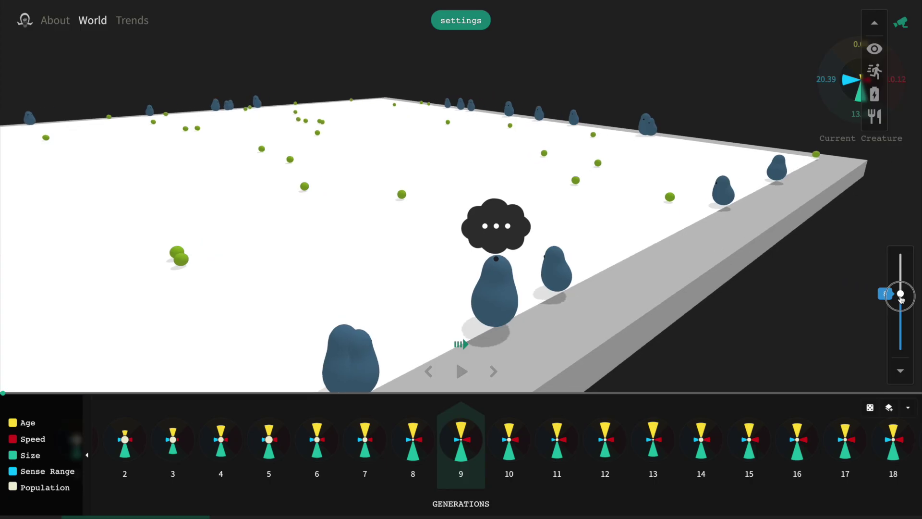
drag(901, 299, 900, 331)
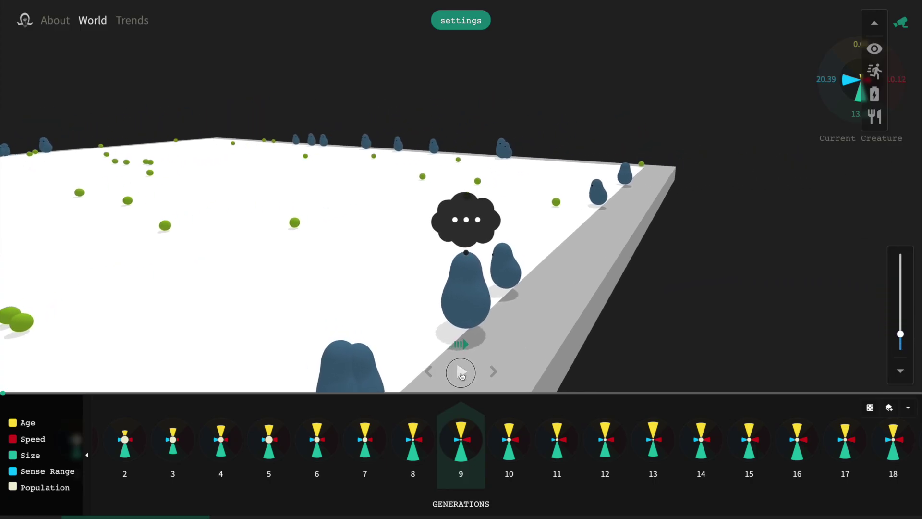
click(461, 373)
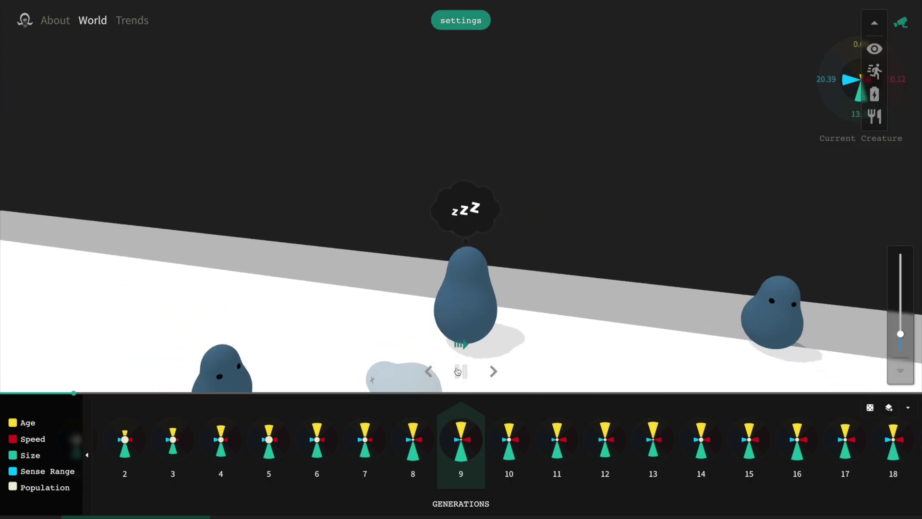
click(458, 371)
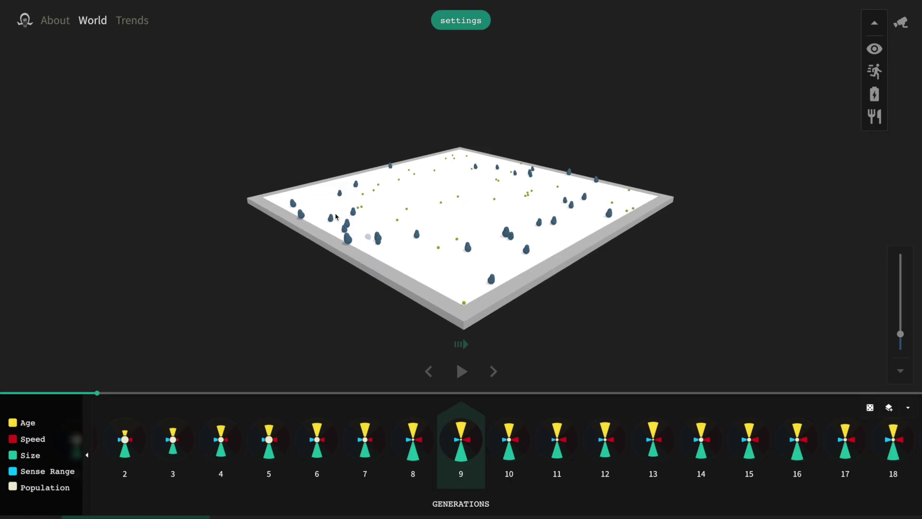
click(345, 196)
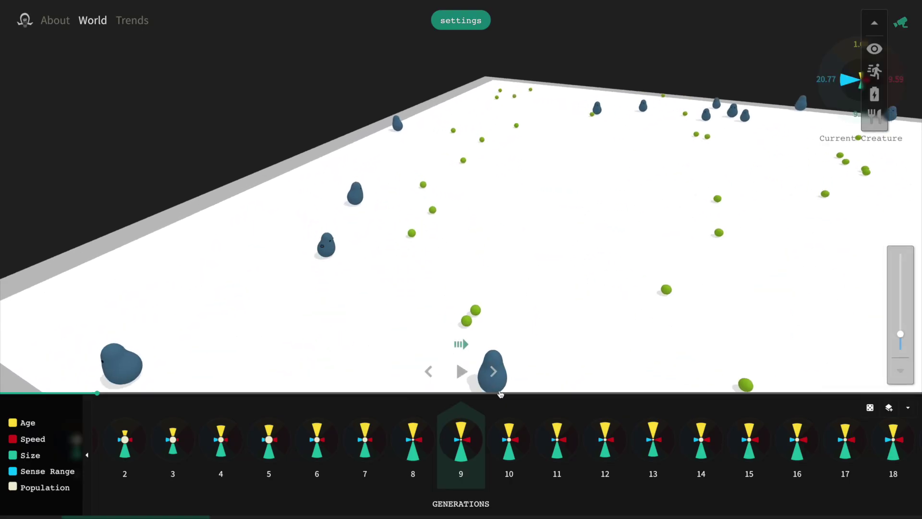
click(461, 371)
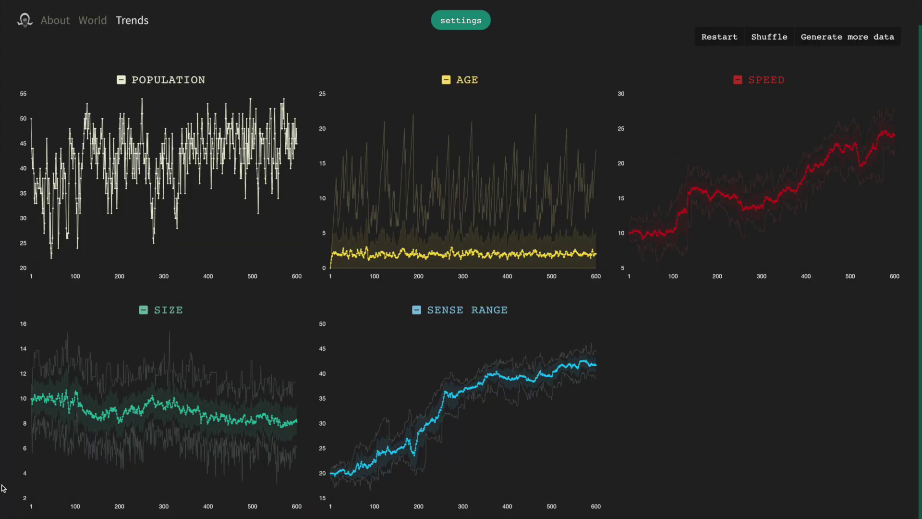
mouse_move(34, 402)
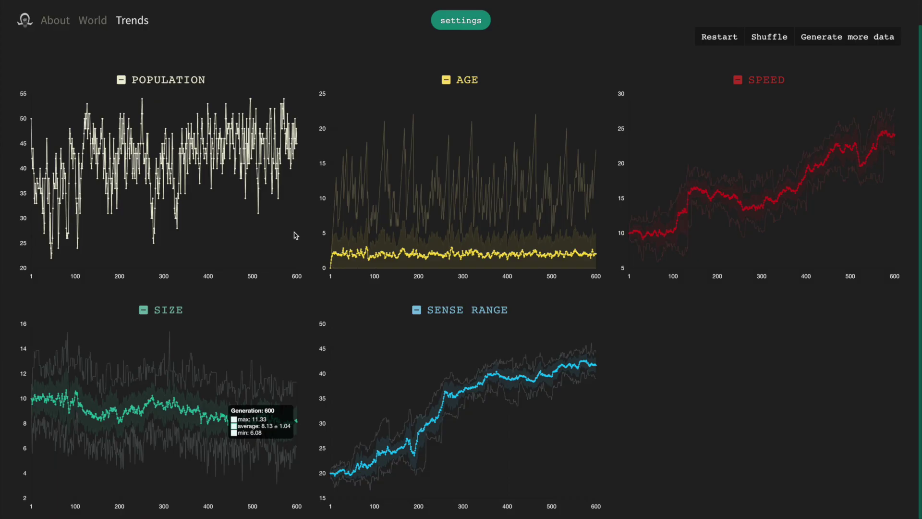
- Lower the size mutation variance to 0.5 and evolve a new population
click(450, 27)
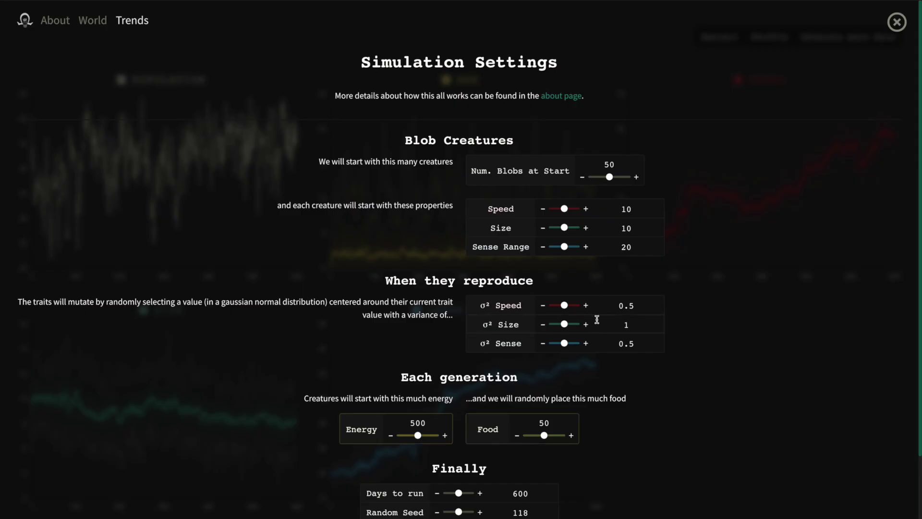
drag(563, 325, 560, 329)
scroll(620, 399, down, 2)
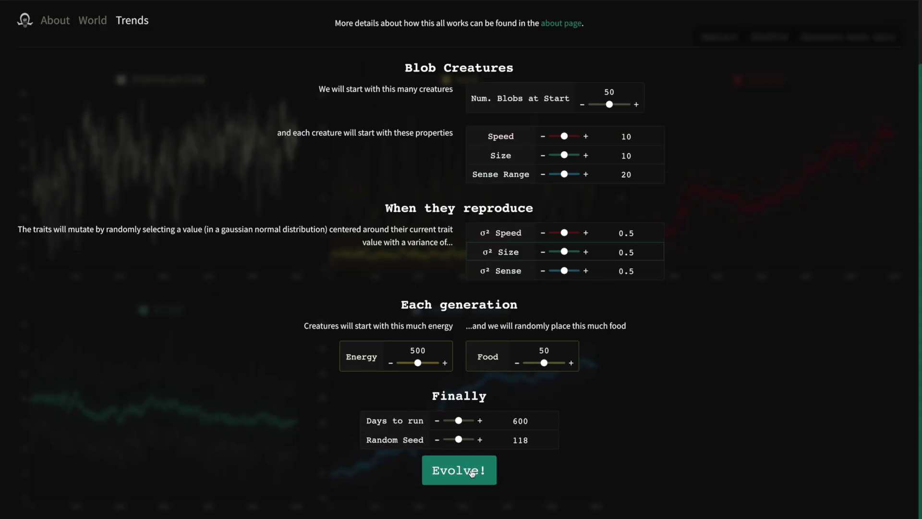
click(472, 471)
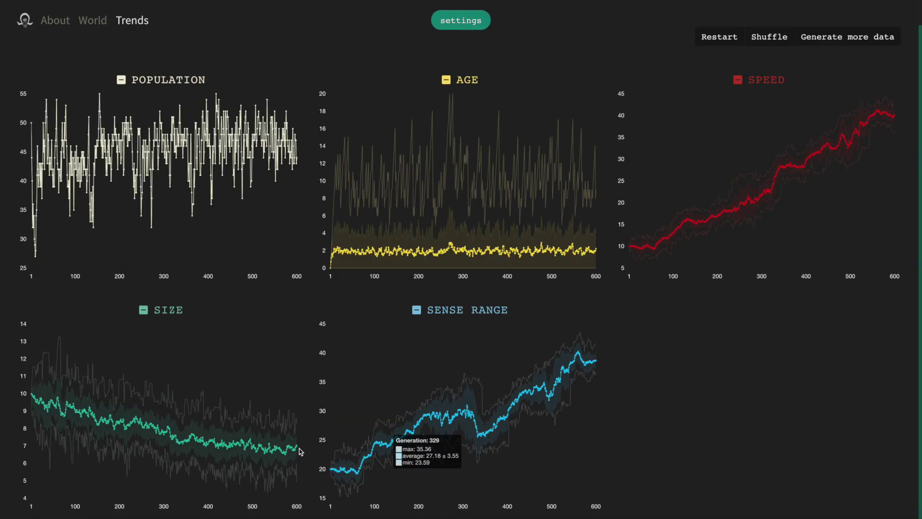
mouse_move(302, 447)
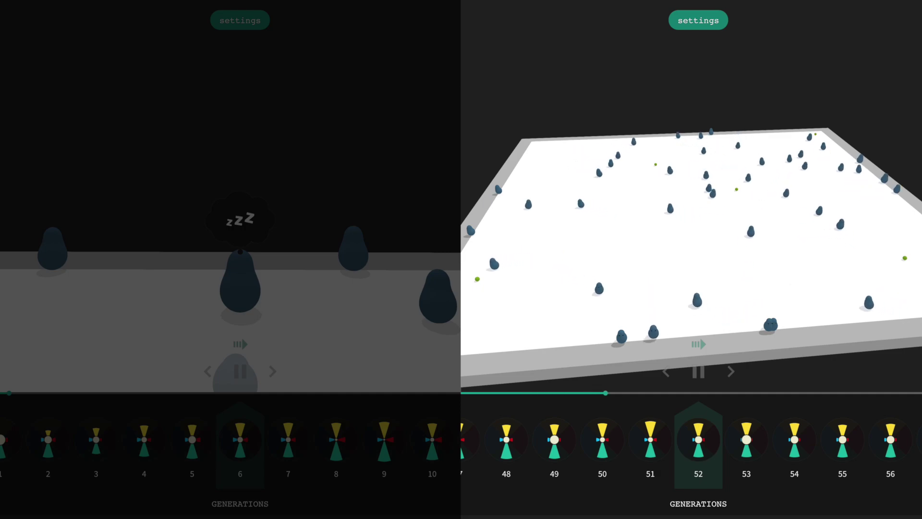
- Resume playback of the 0.5 size-variance run with the space bar
mouse_move(905, 444)
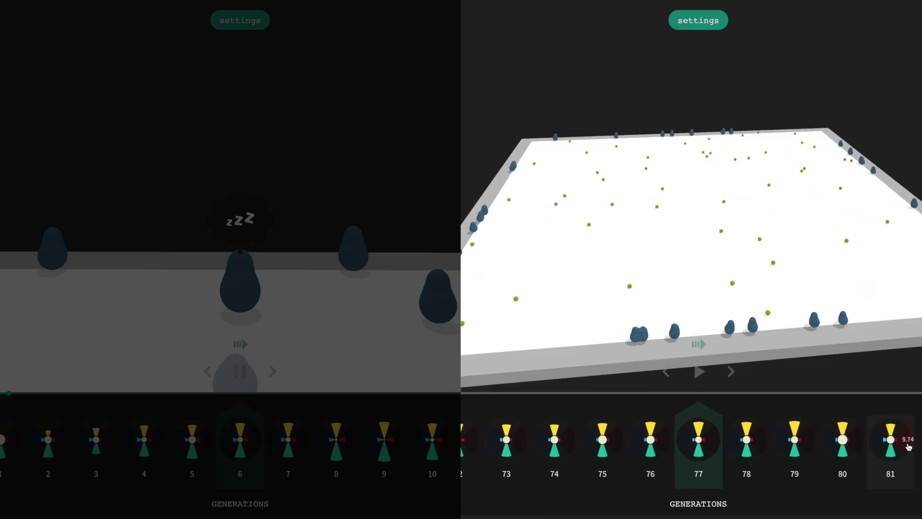
key(space)
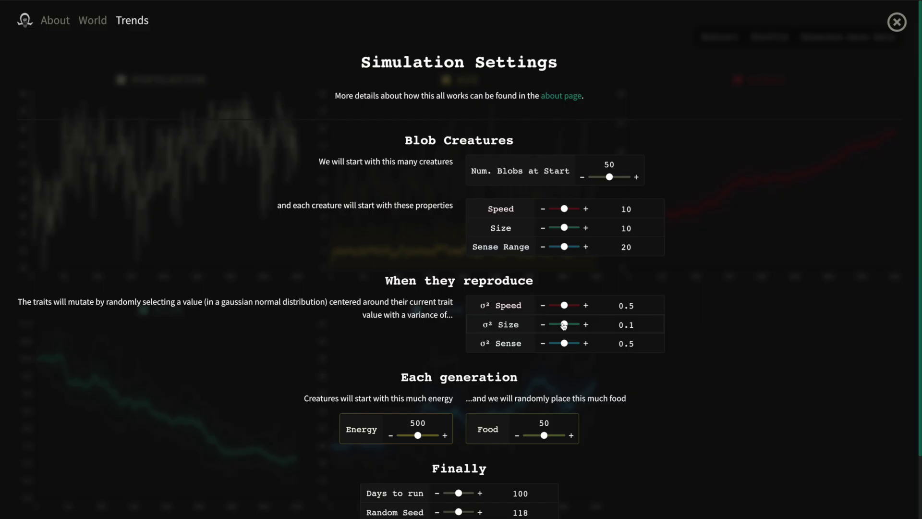
- Raise the size mutation variance back to 1 and evolve a new 100-day run
drag(564, 324, 579, 324)
scroll(560, 326, down, 2)
click(470, 475)
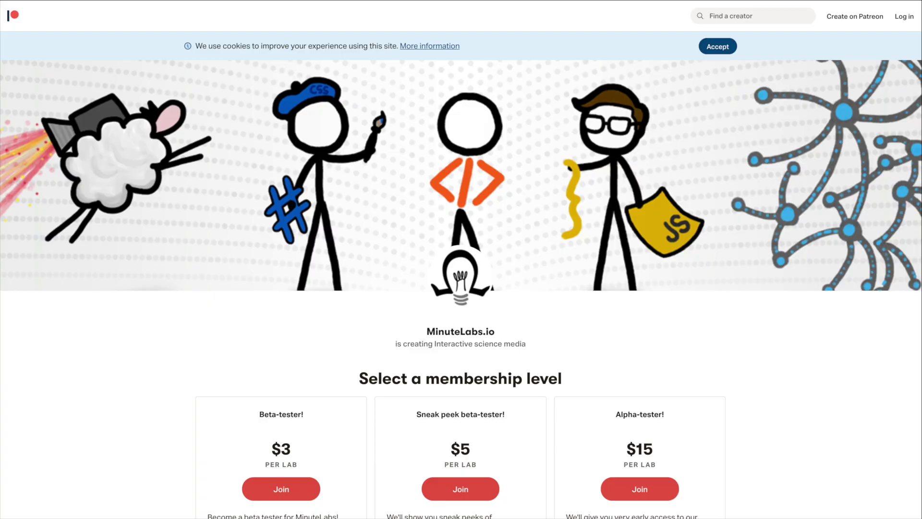
- Join the $5 'Sneak peek' beta-tester tier listed further down the MinuteLabs.io Patreon page
scroll(533, 342, down, 2)
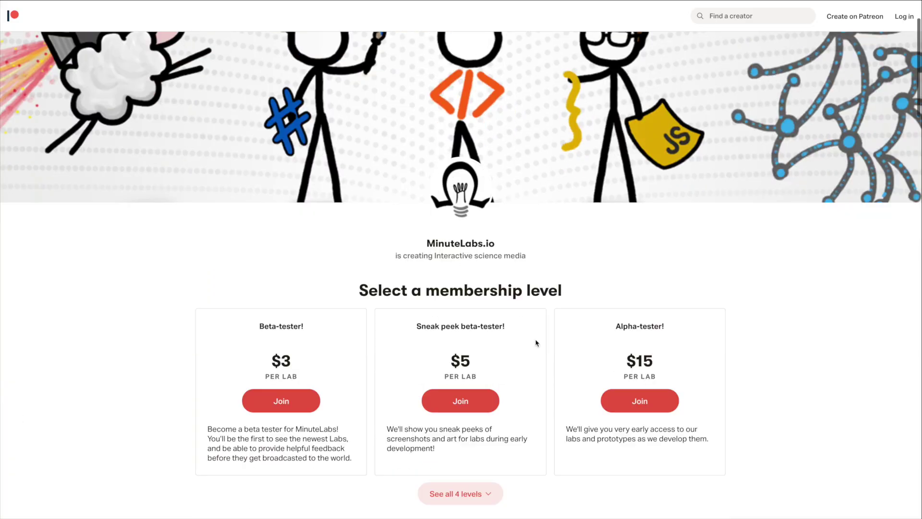
scroll(536, 342, down, 1)
click(459, 353)
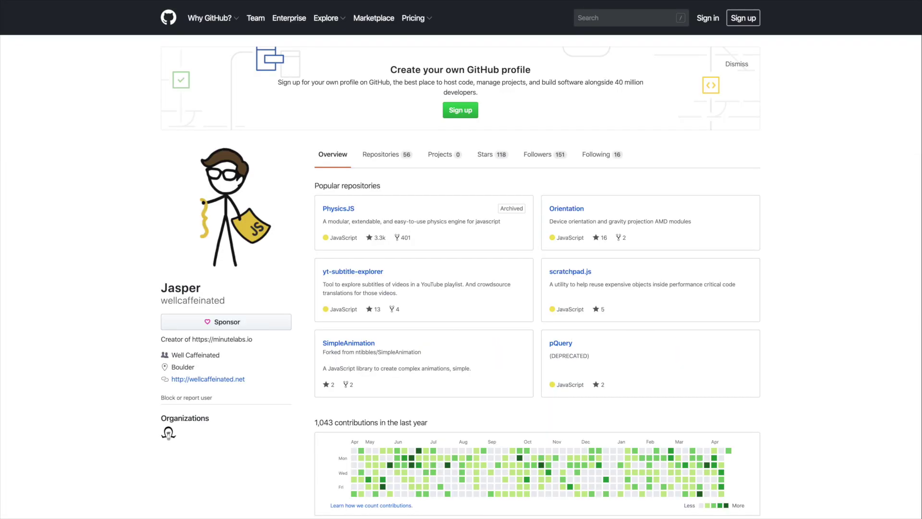
- Open the MinuteLabs creator's GitHub Sponsors page and select the $5 a month tier
scroll(790, 210, down, 2)
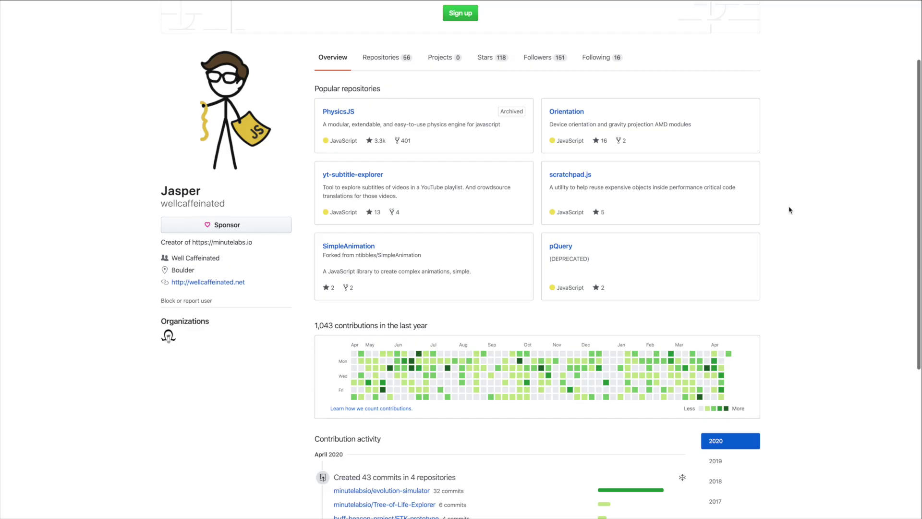
click(235, 226)
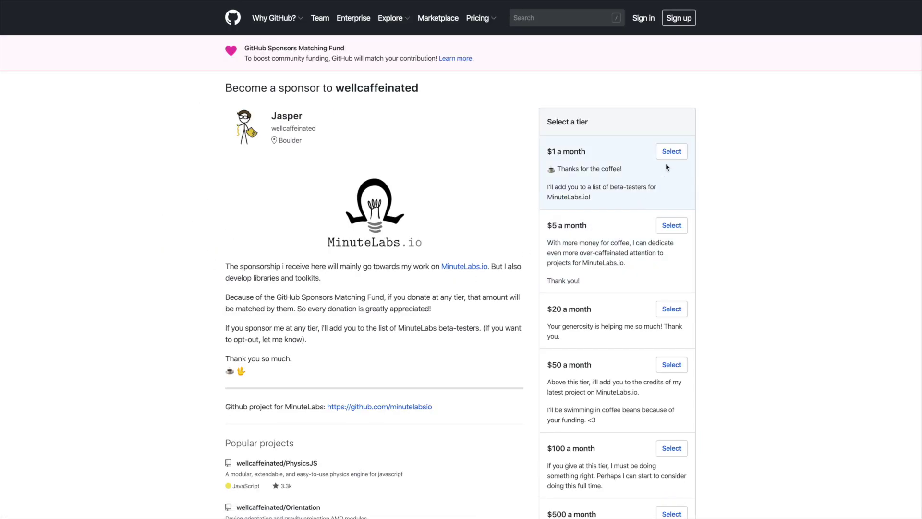
click(672, 226)
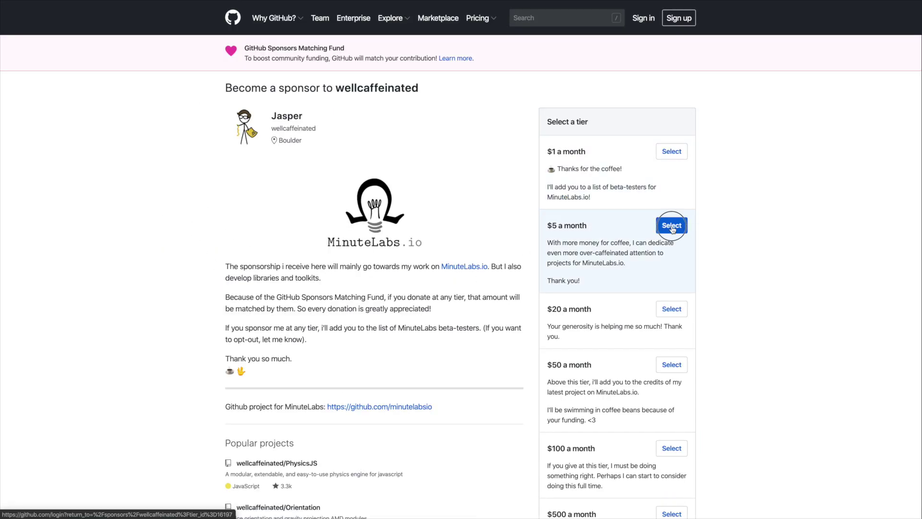